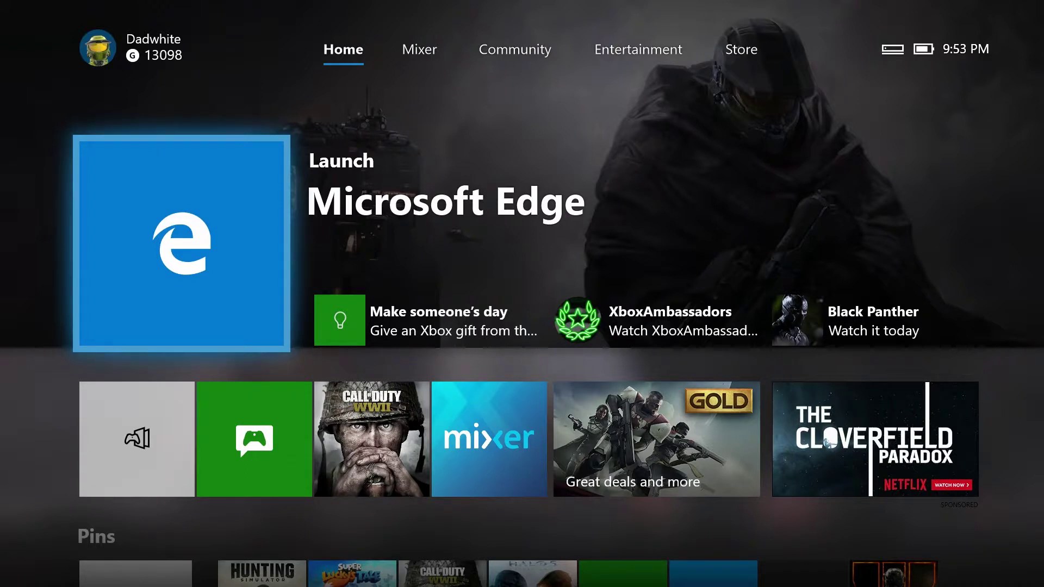
- Open the console Settings from the guide's System section
{"action": "key", "text": "super"}
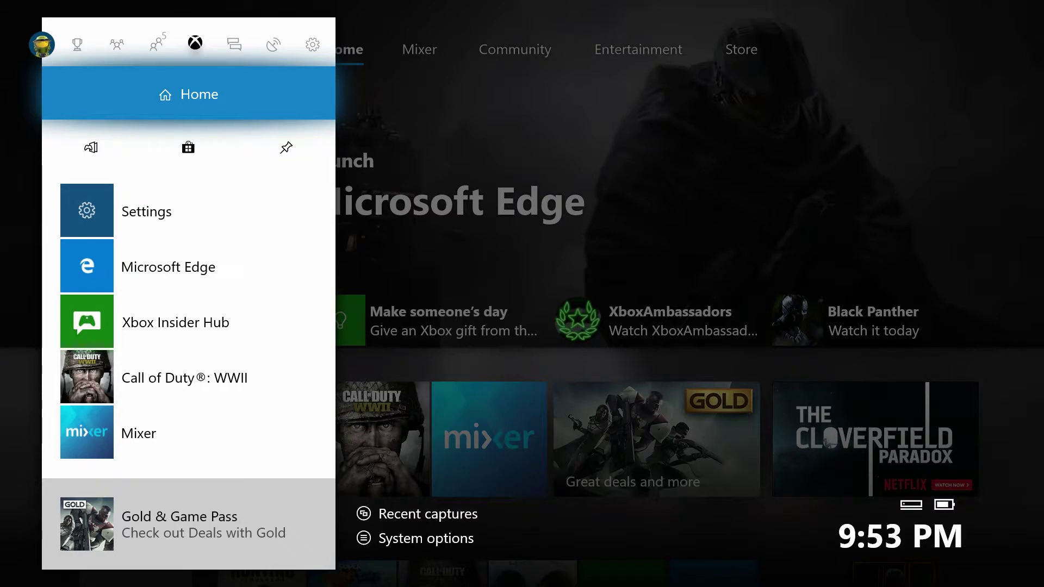
{"action": "key", "text": "Right"}
{"action": "key", "text": "Right"}
{"action": "key", "text": "Right"}
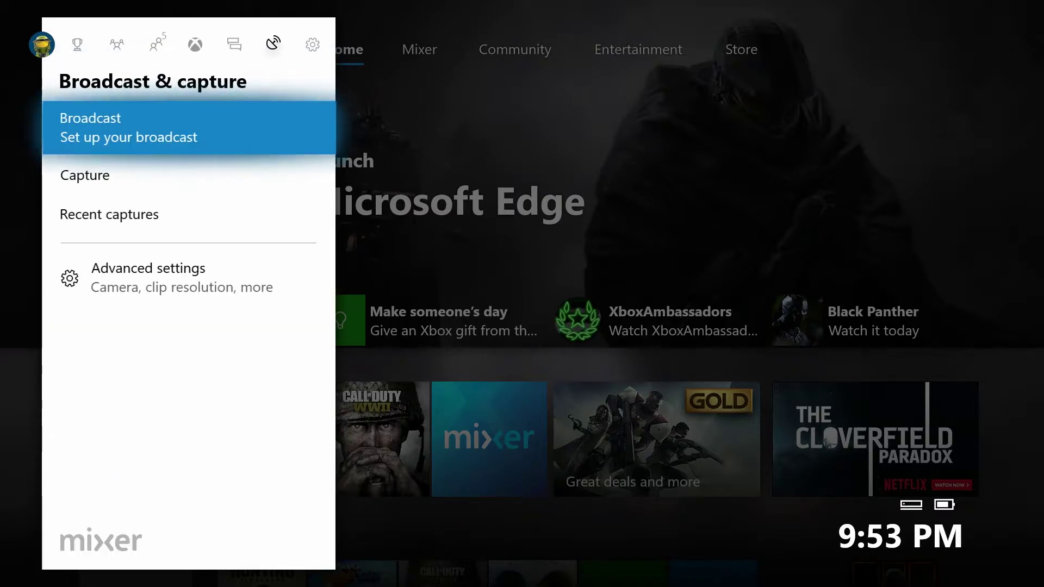
{"action": "key", "text": "Down"}
{"action": "key", "text": "Return"}
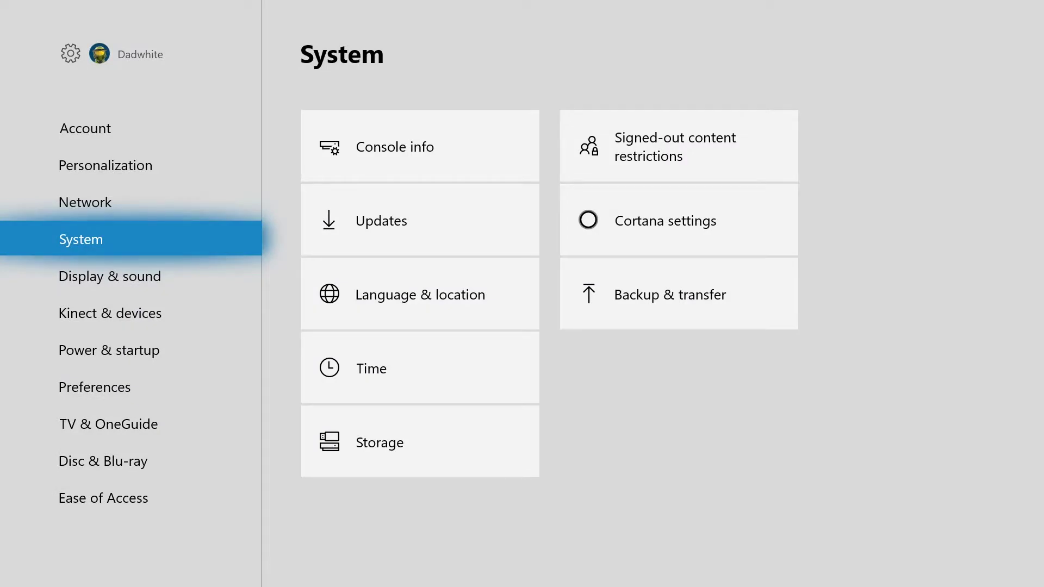
- Go to Account and open Linked social accounts
{"action": "key", "text": "Up"}
{"action": "key", "text": "Up"}
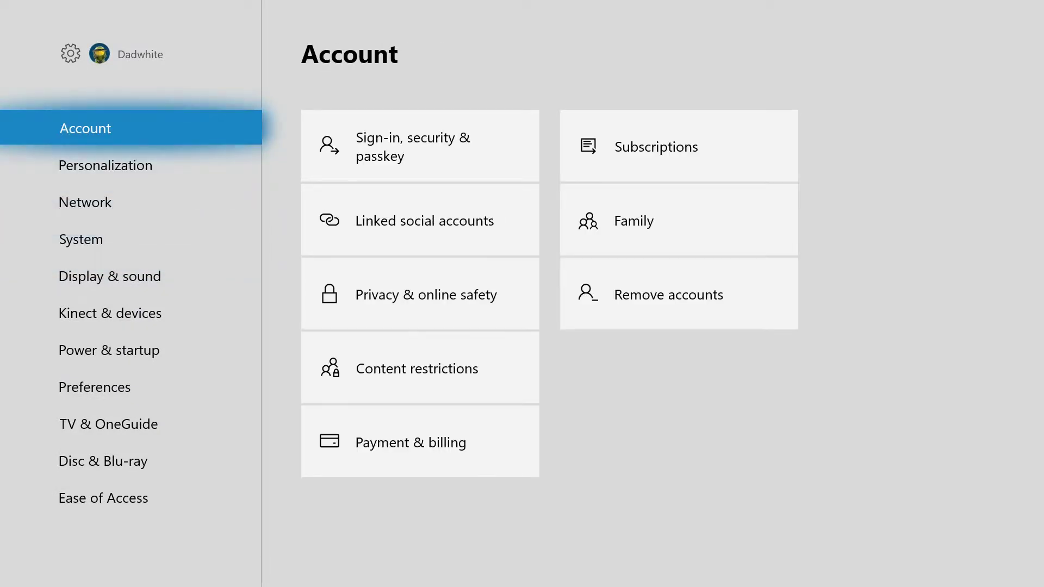
{"action": "key", "text": "Right"}
{"action": "key", "text": "Down"}
{"action": "key", "text": "Return"}
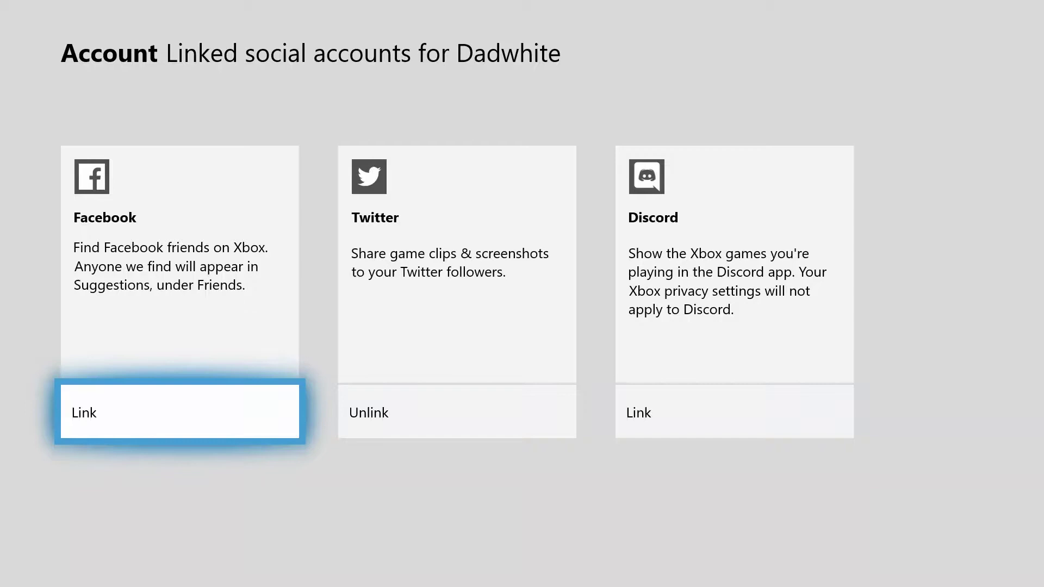
- Select Link on the Discord tile to bring up the Discord Rich Presence page
{"action": "key", "text": "Right"}
{"action": "key", "text": "Right"}
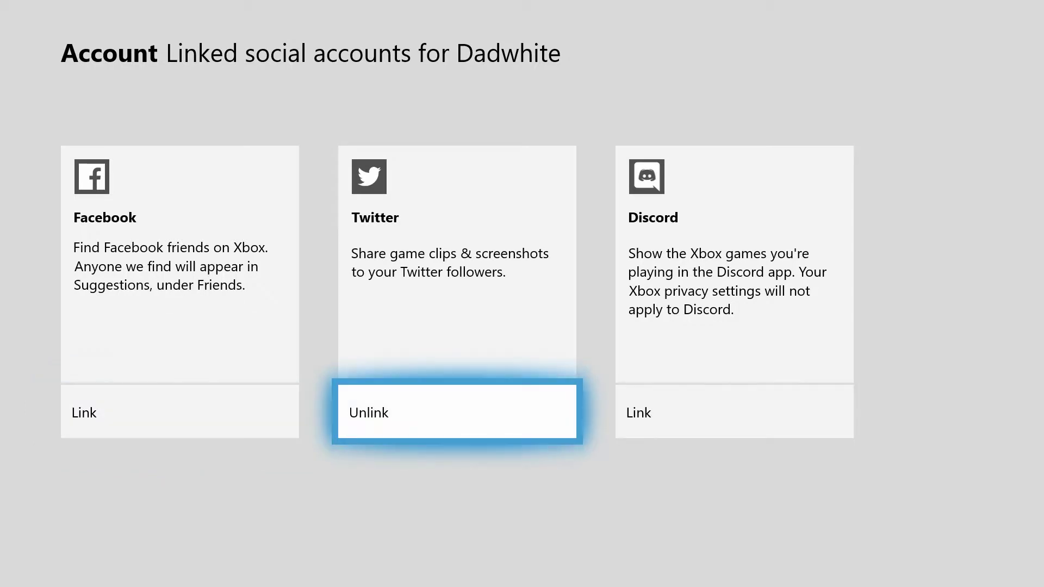
{"action": "key", "text": "Left"}
{"action": "key", "text": "Left"}
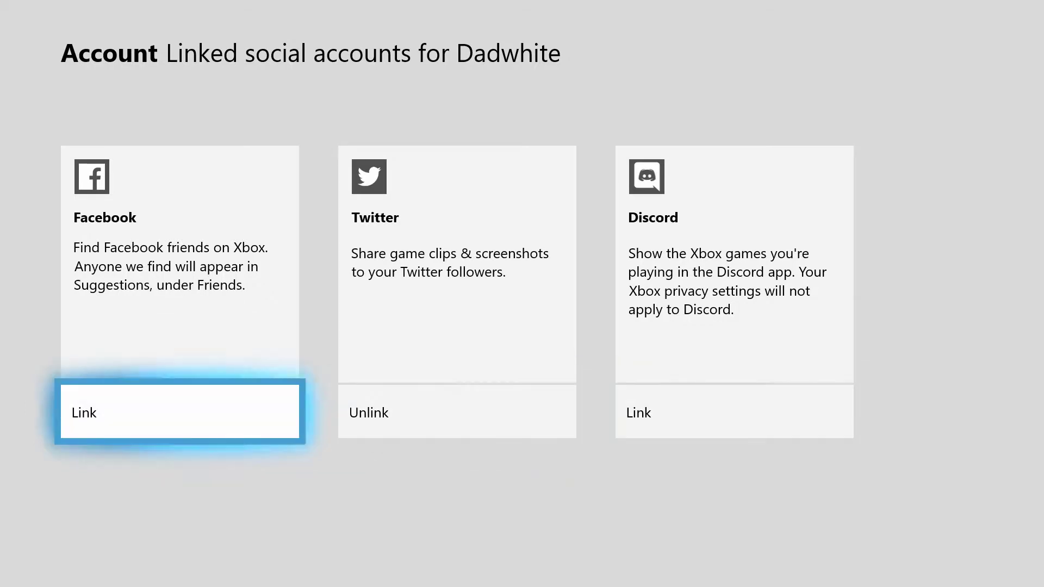
{"action": "key", "text": "Right"}
{"action": "key", "text": "Right"}
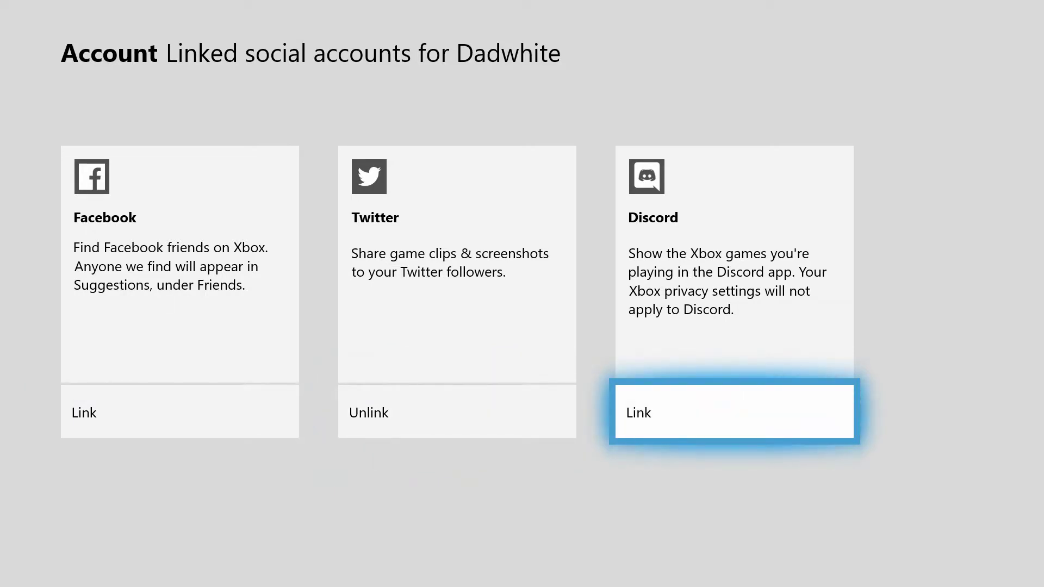
{"action": "key", "text": "Return"}
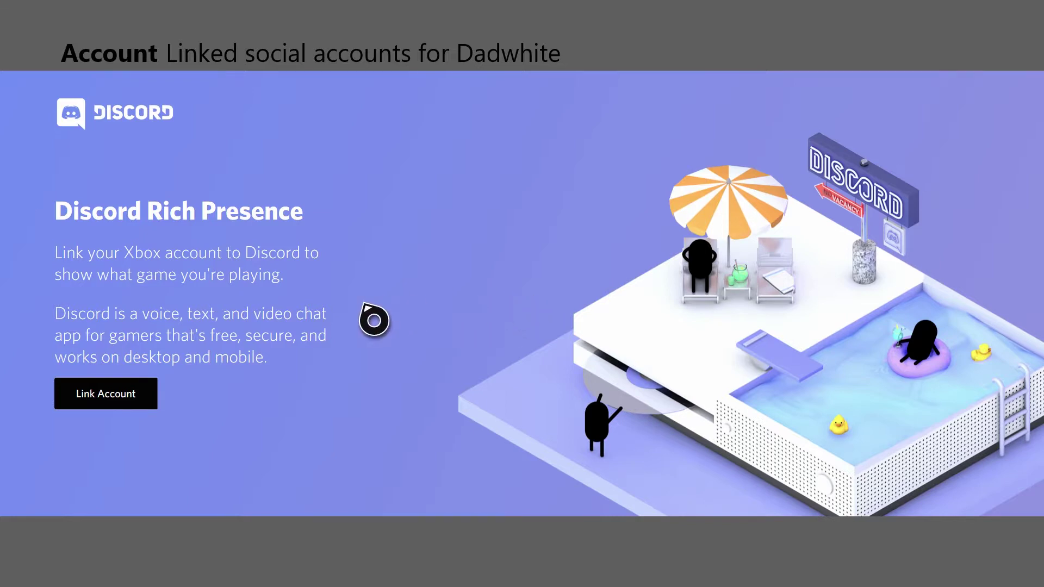
- Choose Link Account and answer Yes to Microsoft's permission prompt for Discord
{"action": "left_click", "coordinate": [122, 409]}
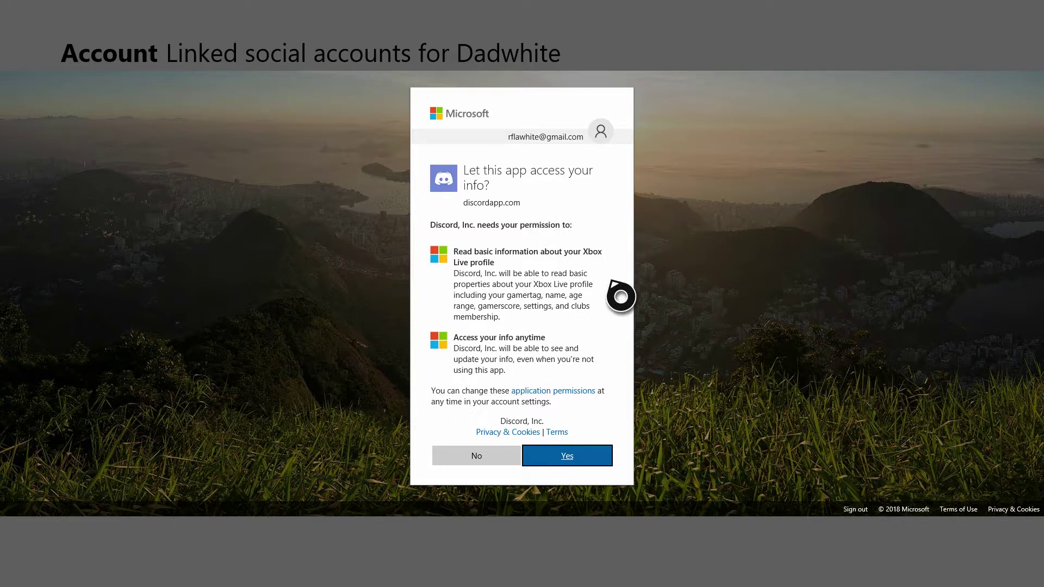
{"action": "left_click", "coordinate": [600, 466]}
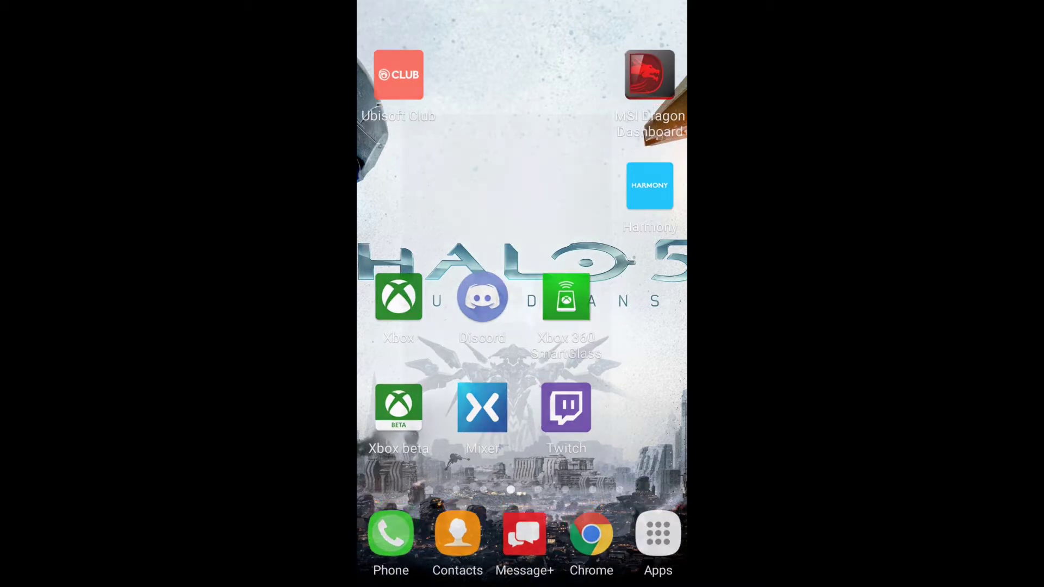
- In the Discord app, go to User Settings > Connections and choose ADD
{"action": "left_click", "coordinate": [482, 298]}
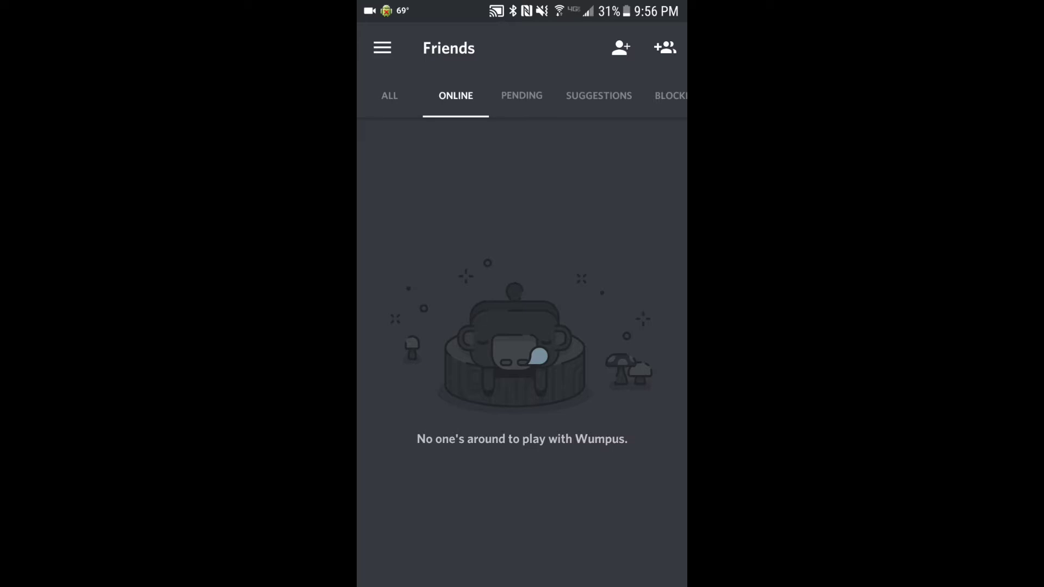
{"action": "left_click", "coordinate": [382, 48]}
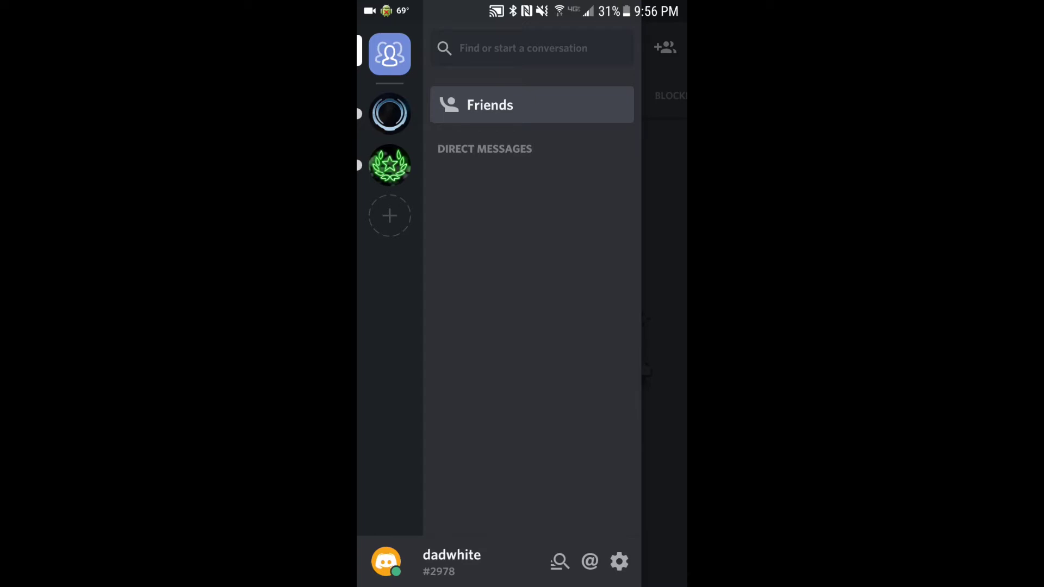
{"action": "left_click", "coordinate": [619, 561]}
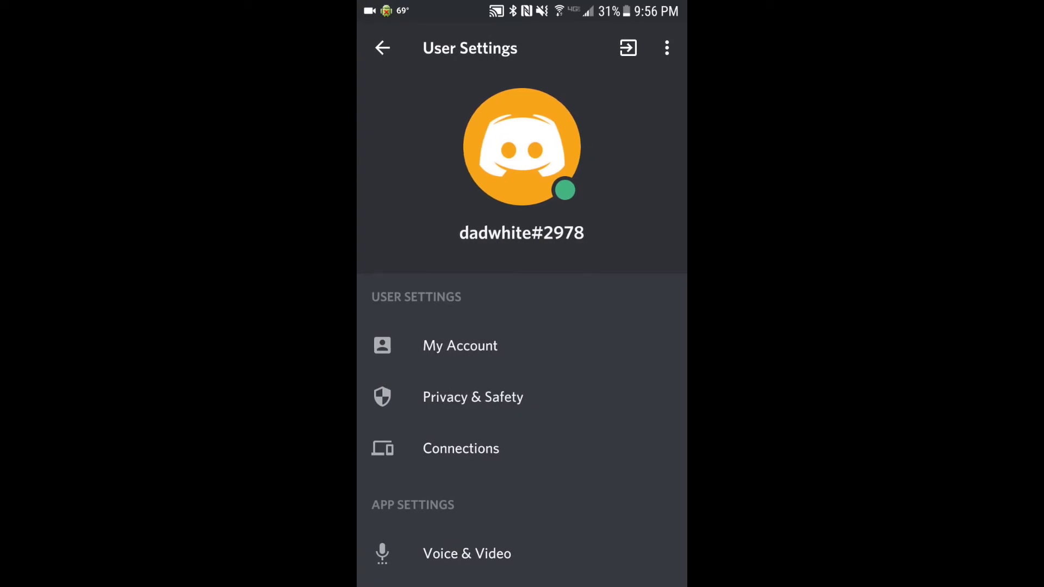
{"action": "left_click", "coordinate": [461, 448]}
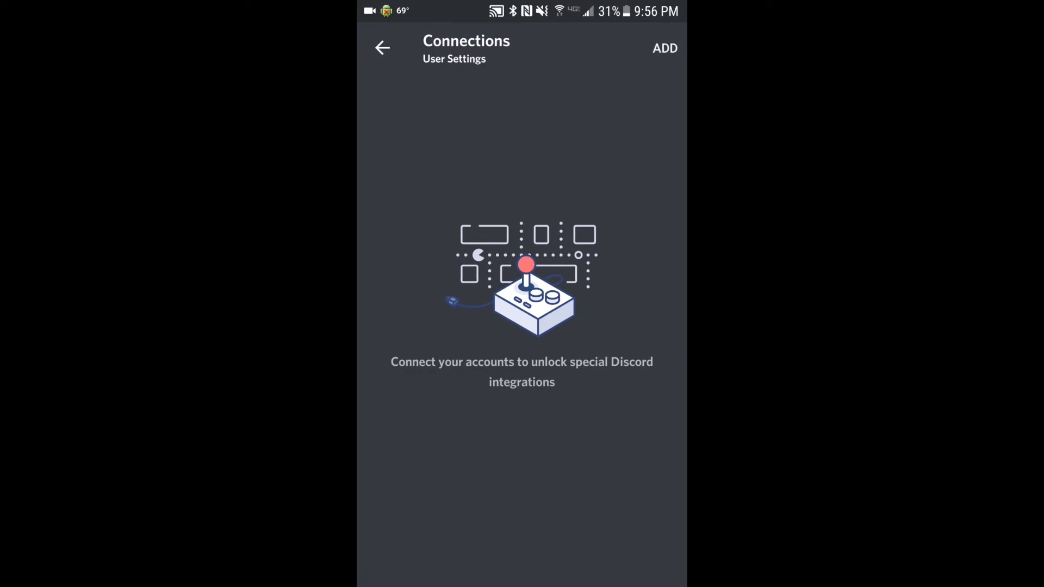
{"action": "left_click", "coordinate": [665, 48]}
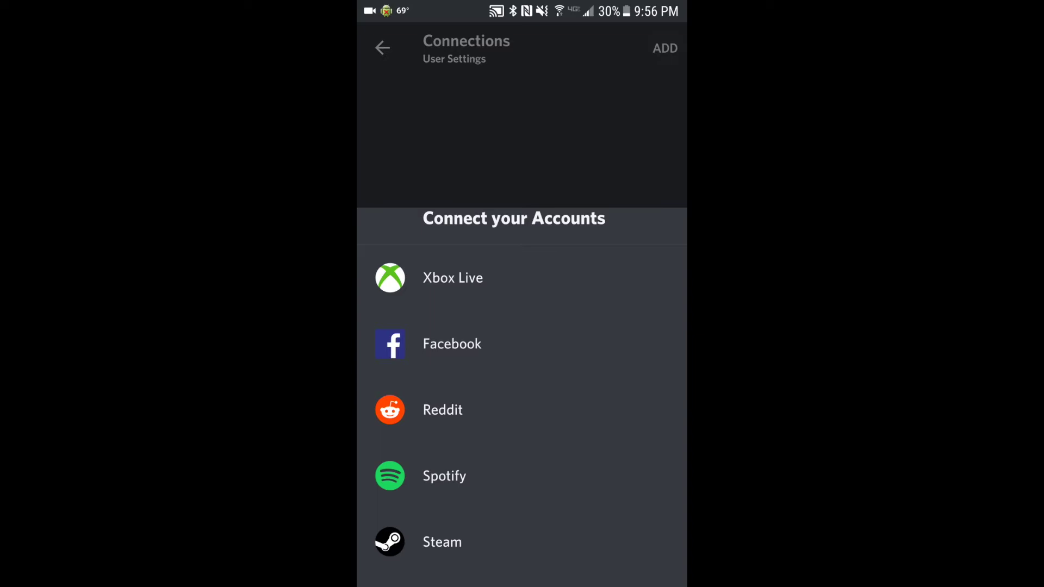
- Pick Xbox Live, enter the console's linking PIN, and go back to User Settings
{"action": "key", "text": "Escape"}
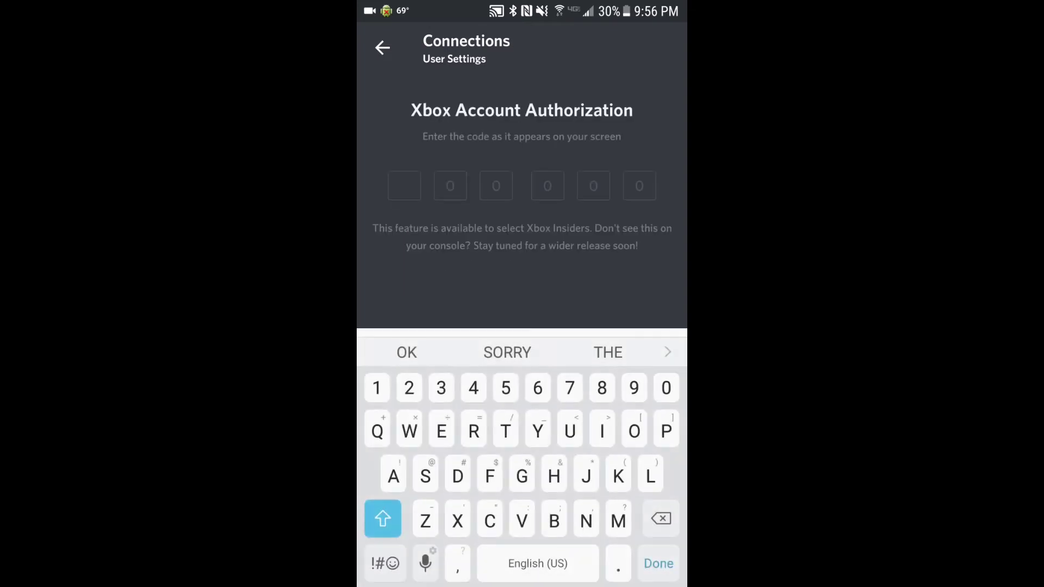
{"action": "type", "text": "D"}
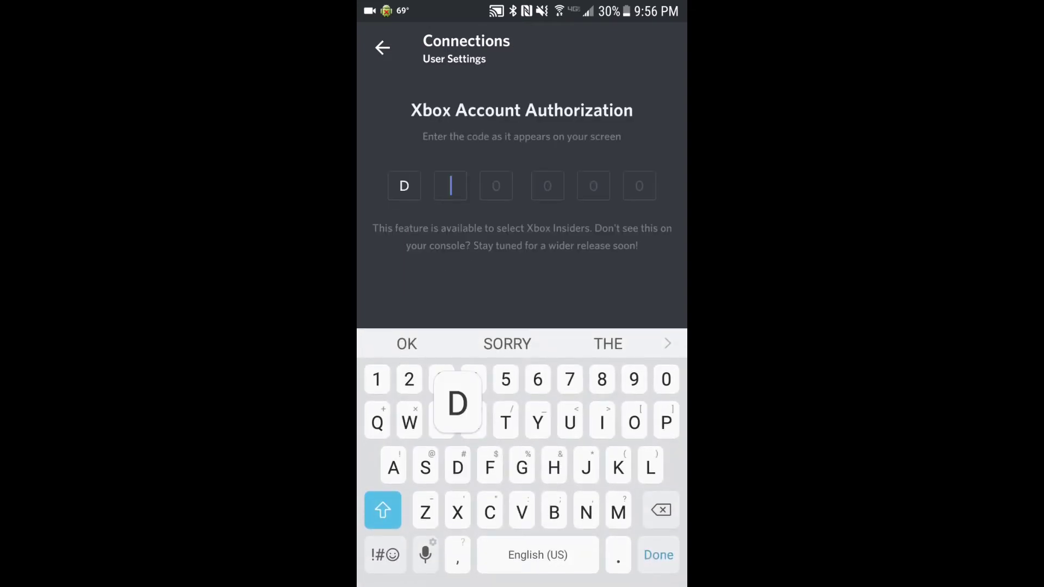
{"action": "type", "text": "MA"}
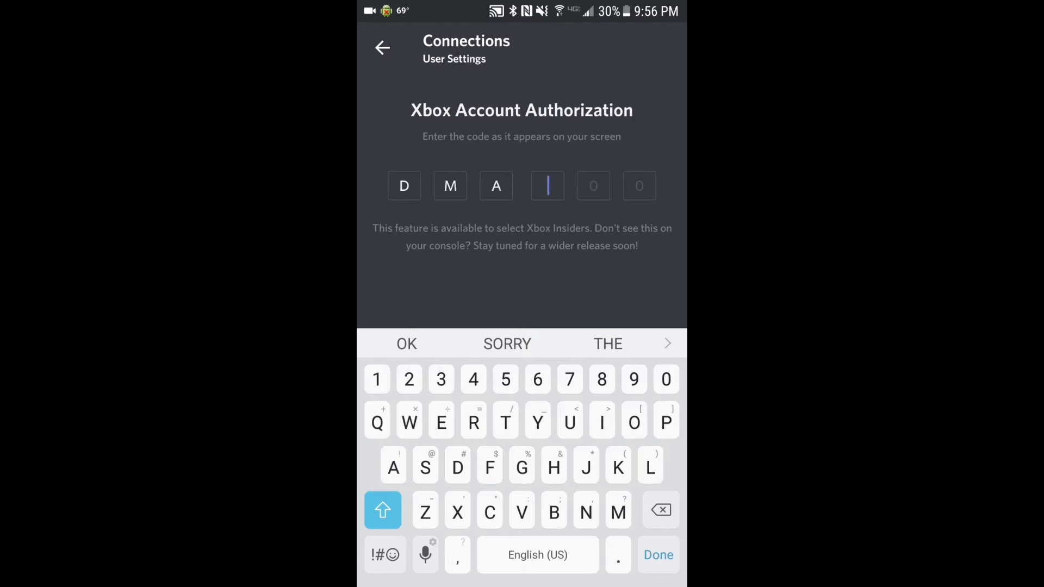
{"action": "type", "text": "YH"}
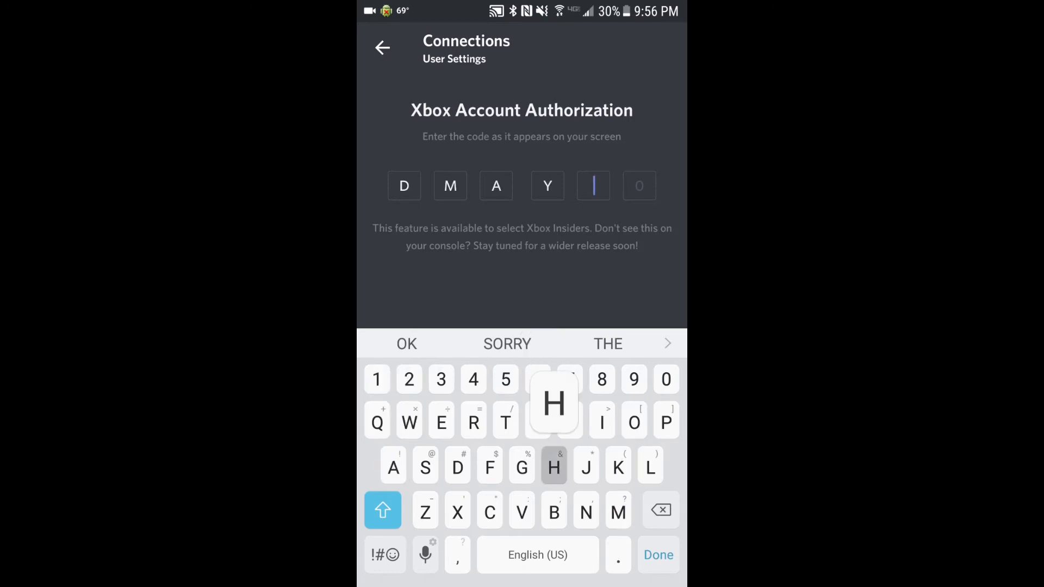
{"action": "type", "text": "A"}
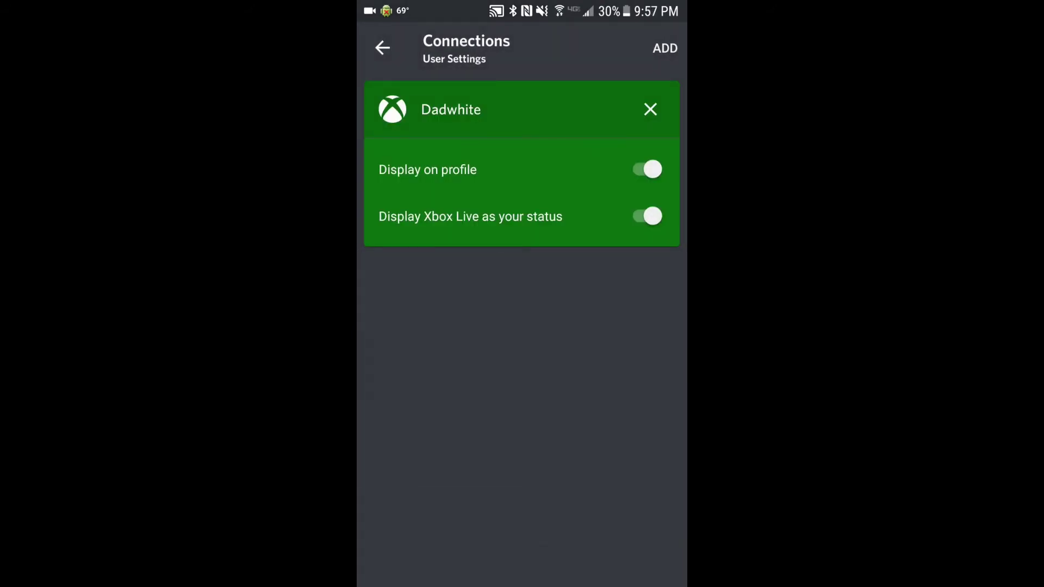
{"action": "key", "text": "Escape"}
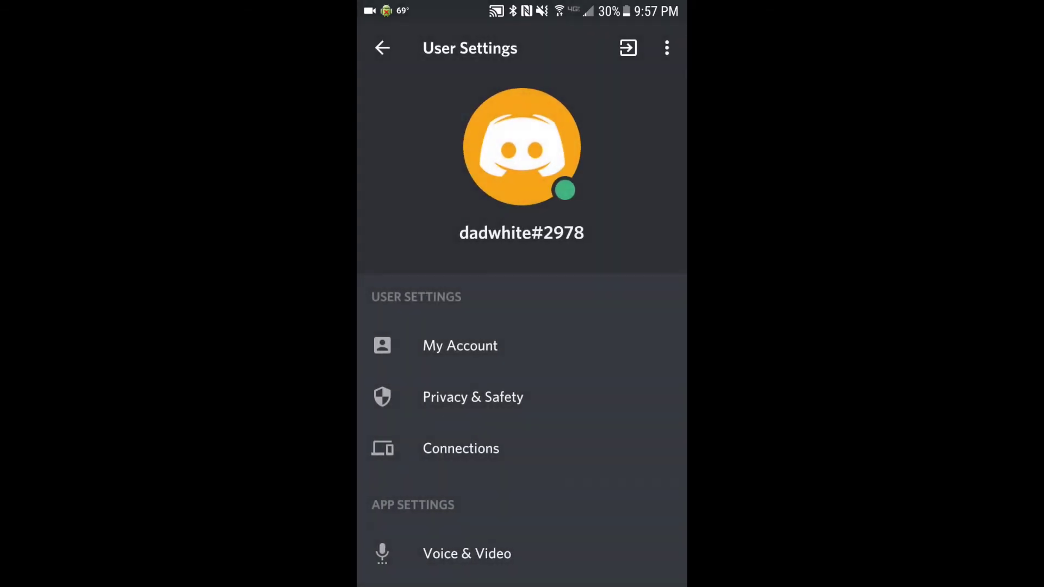
- Confirm Done on the Discord PIN page and check the Discord tile reads Unlink
{"action": "left_click_drag", "start_coordinate": [522, 2], "coordinate": [522, 261]}
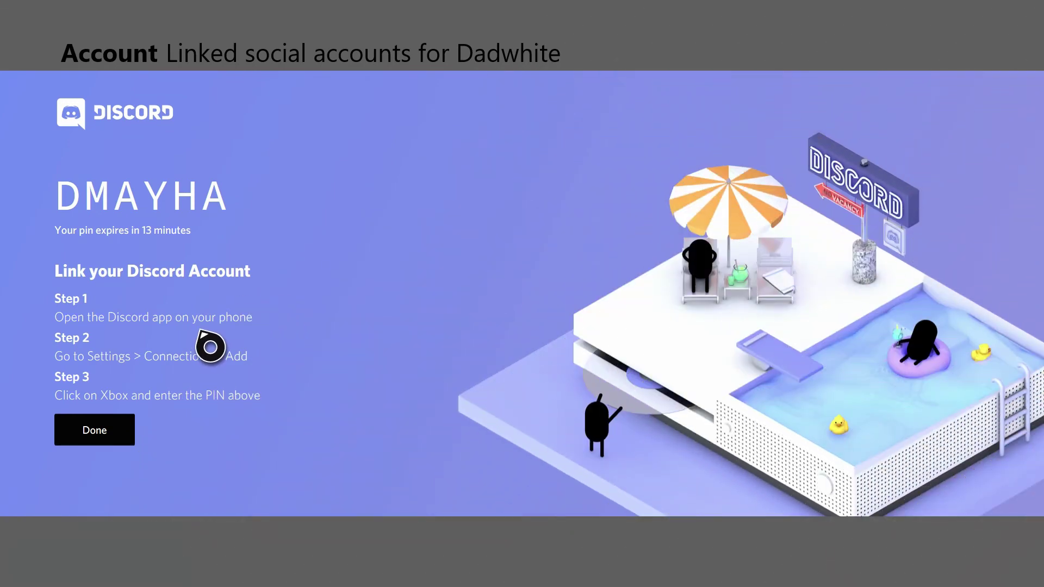
{"action": "left_click", "coordinate": [133, 446]}
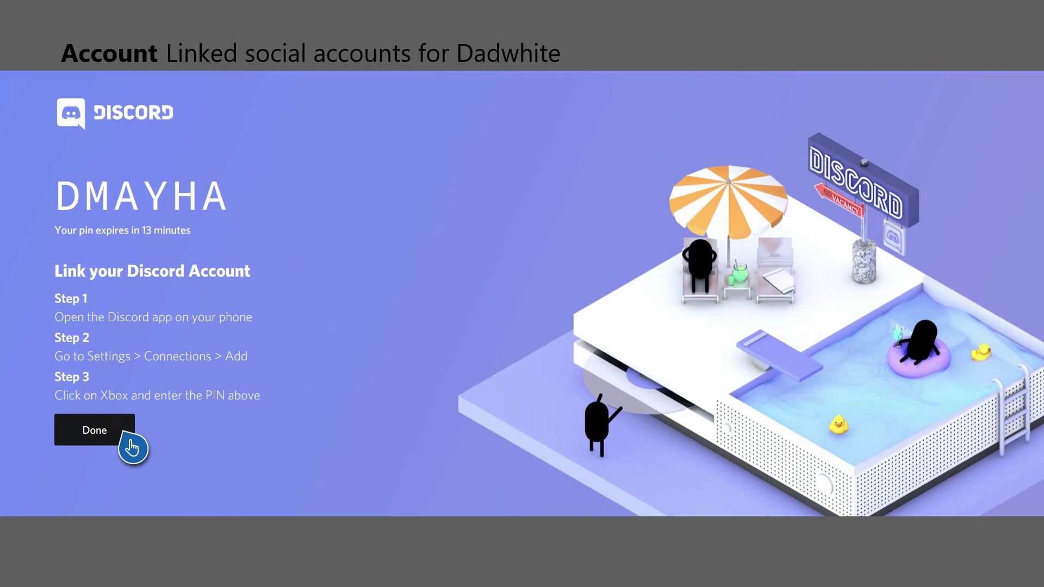
{"action": "key", "text": "Right"}
{"action": "key", "text": "Right"}
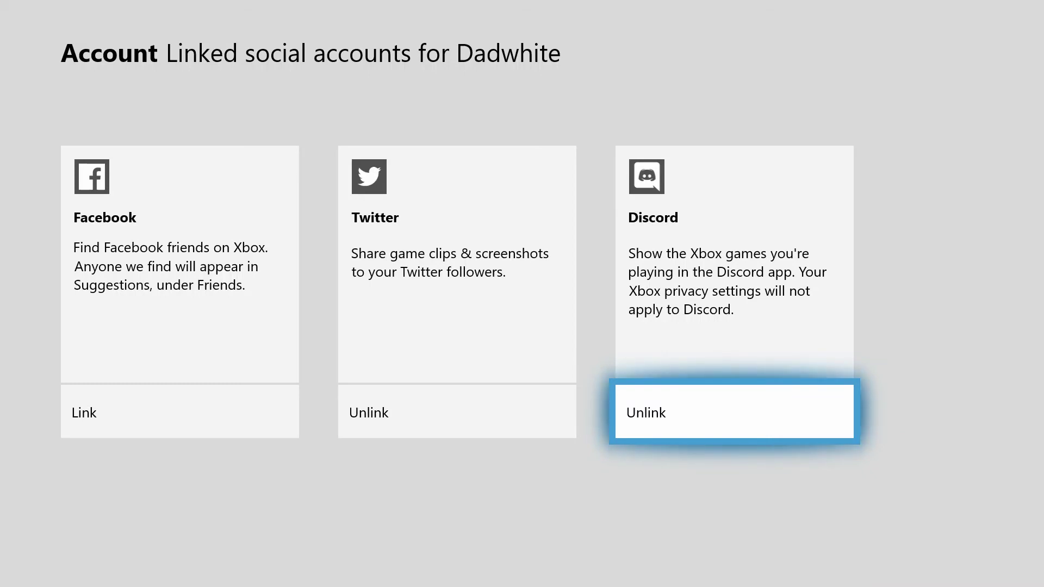
- Go back to Home, then reopen the guide on its System section
{"action": "key", "text": "super"}
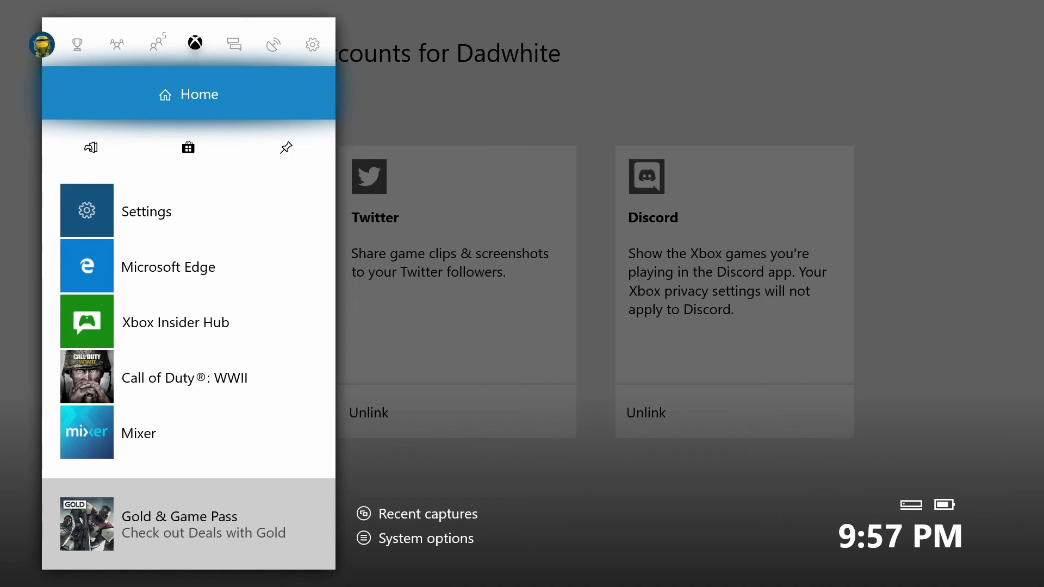
{"action": "key", "text": "Return"}
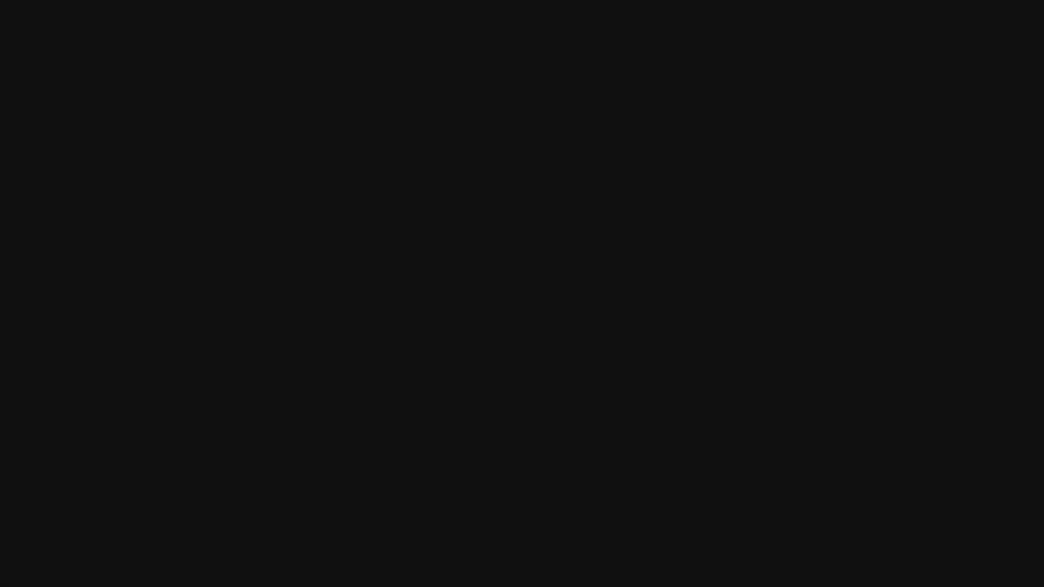
{"action": "key", "text": "super"}
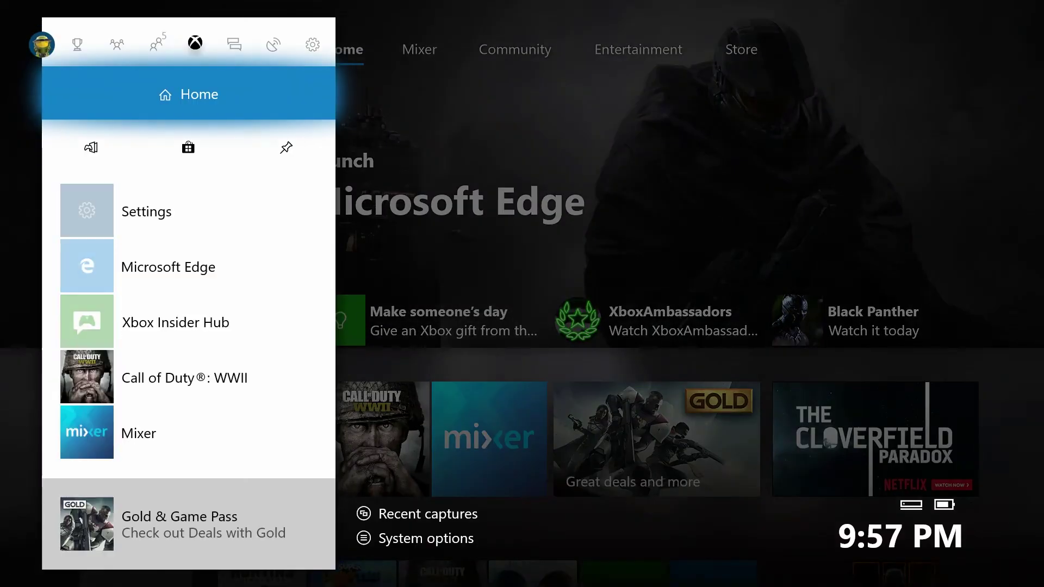
{"action": "key", "text": "Right"}
{"action": "key", "text": "Right"}
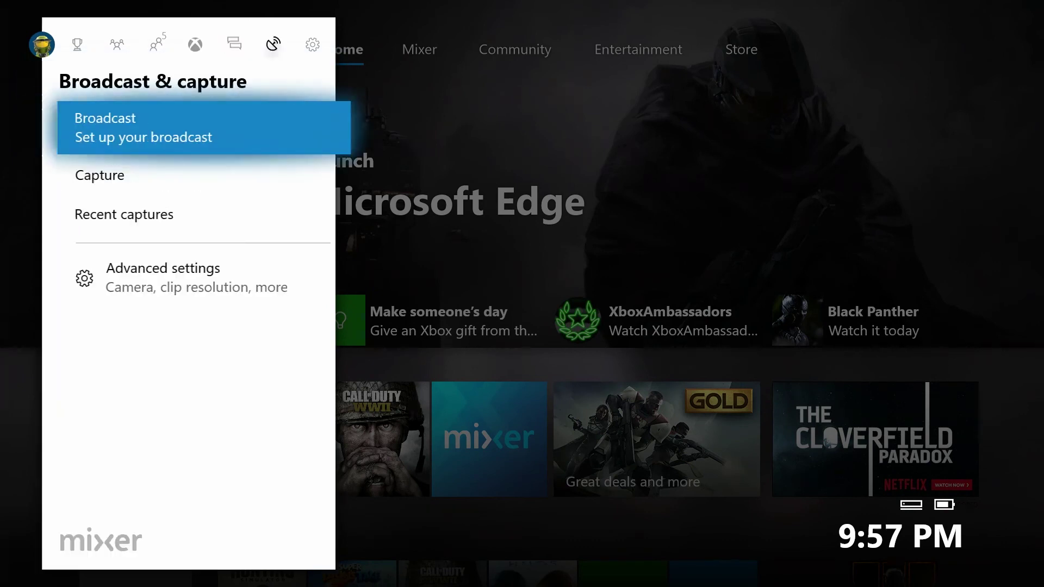
{"action": "key", "text": "Right"}
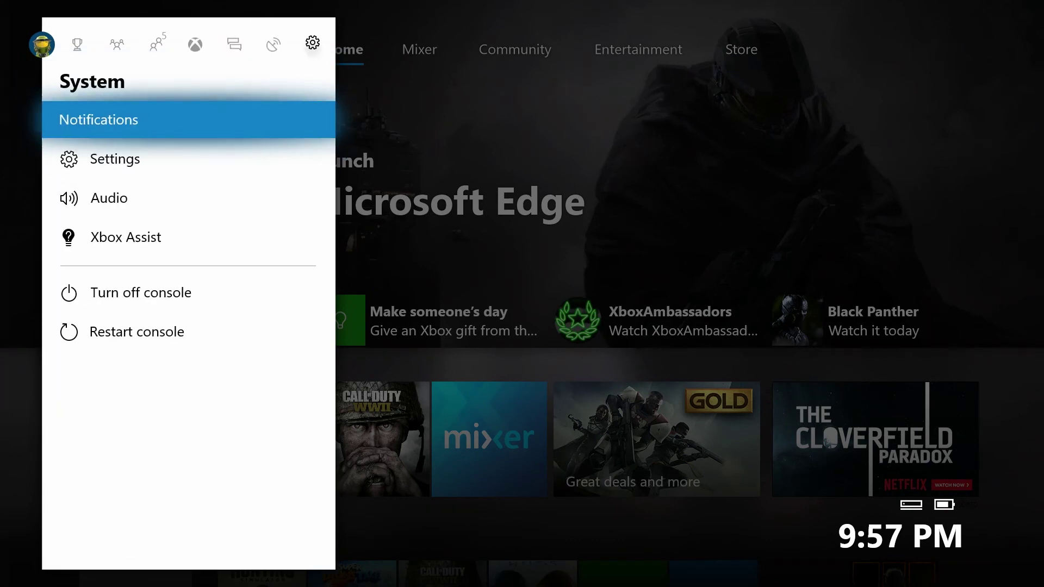